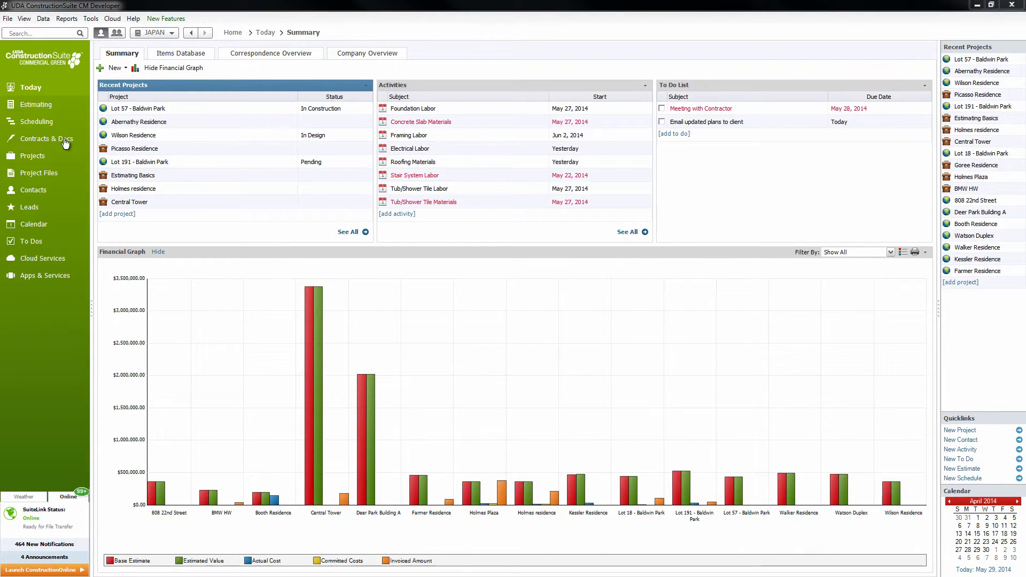
Open the Letterhead template under Contracts & Docs > Report Templates with Edit Template.
{"action": "left_click", "coordinate": [65, 141]}
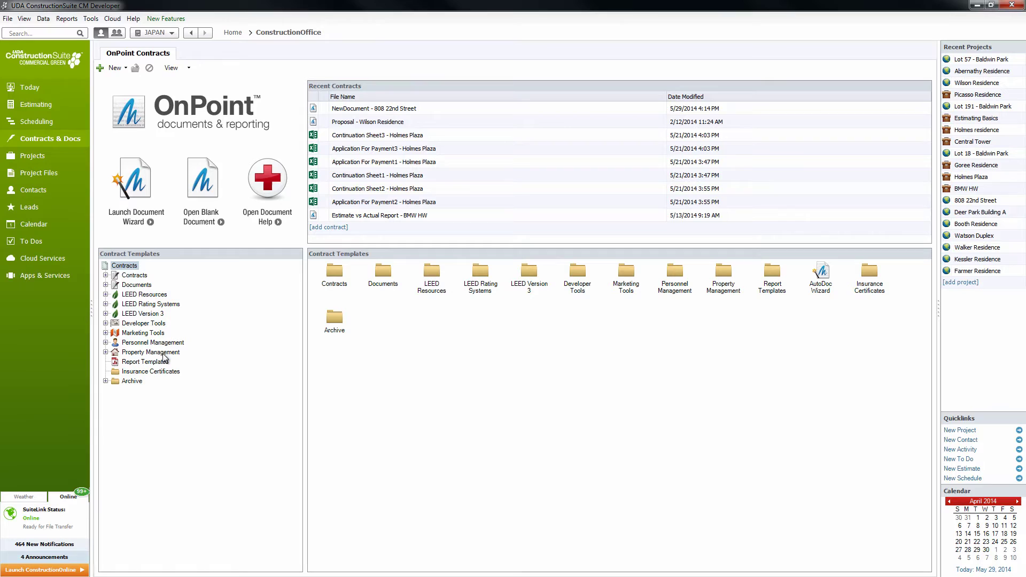
{"action": "left_click", "coordinate": [145, 362]}
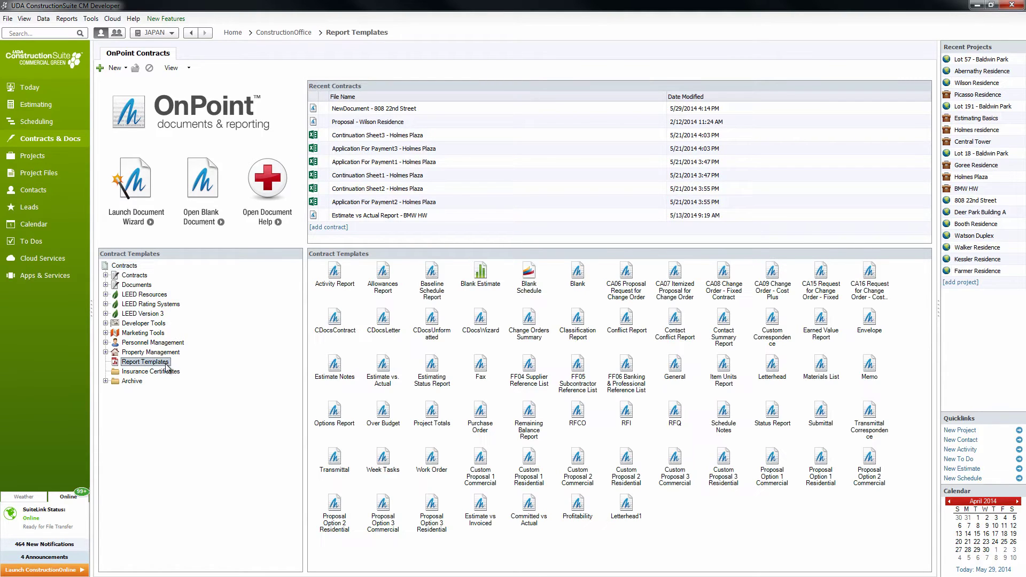
{"action": "right_click", "coordinate": [773, 369]}
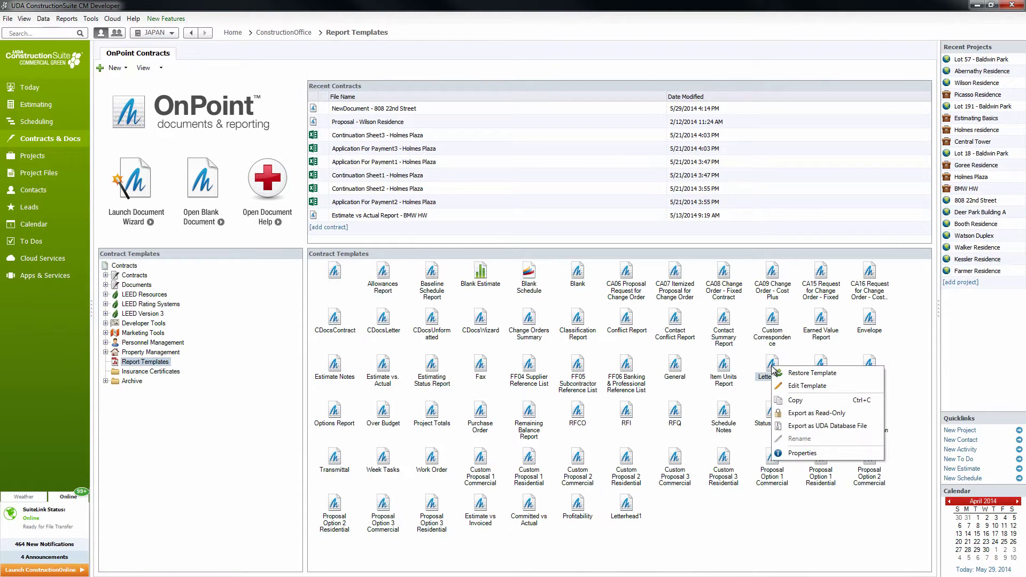
{"action": "left_click", "coordinate": [834, 386]}
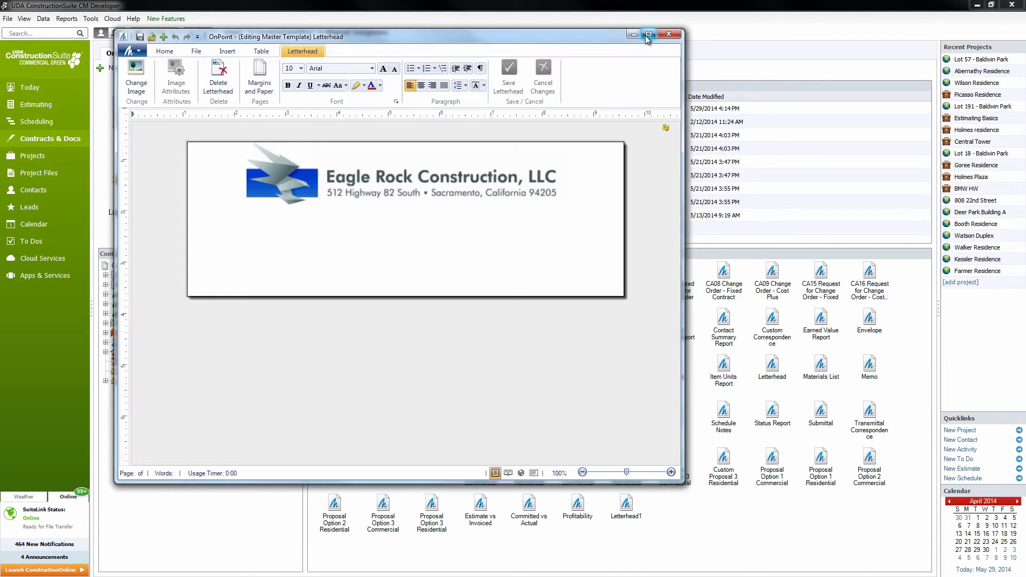
Swap the Eagle Rock Construction letterhead logo for the Organized_Change_Logo_Header image.
{"action": "left_click", "coordinate": [648, 34]}
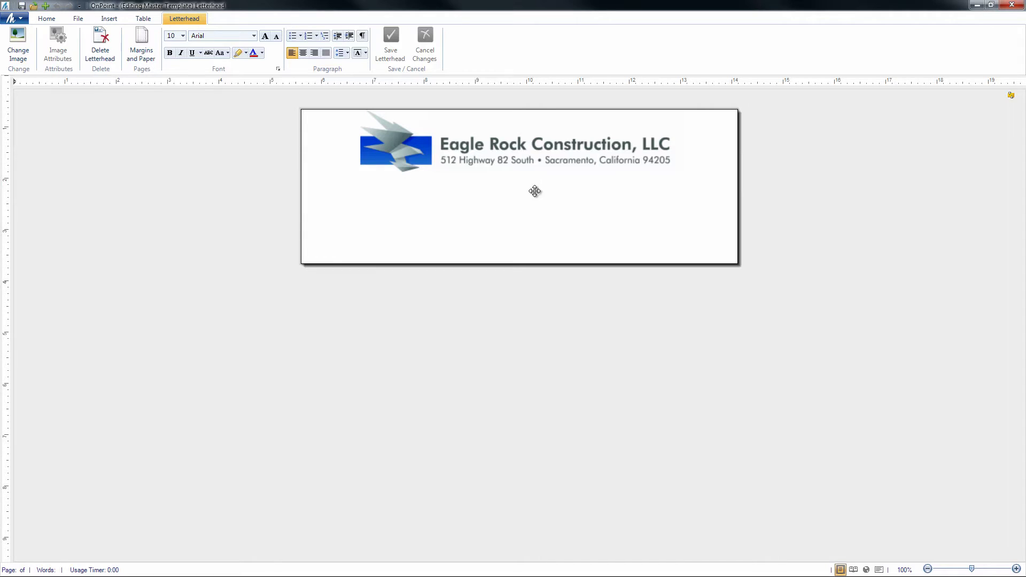
{"action": "left_click", "coordinate": [527, 159]}
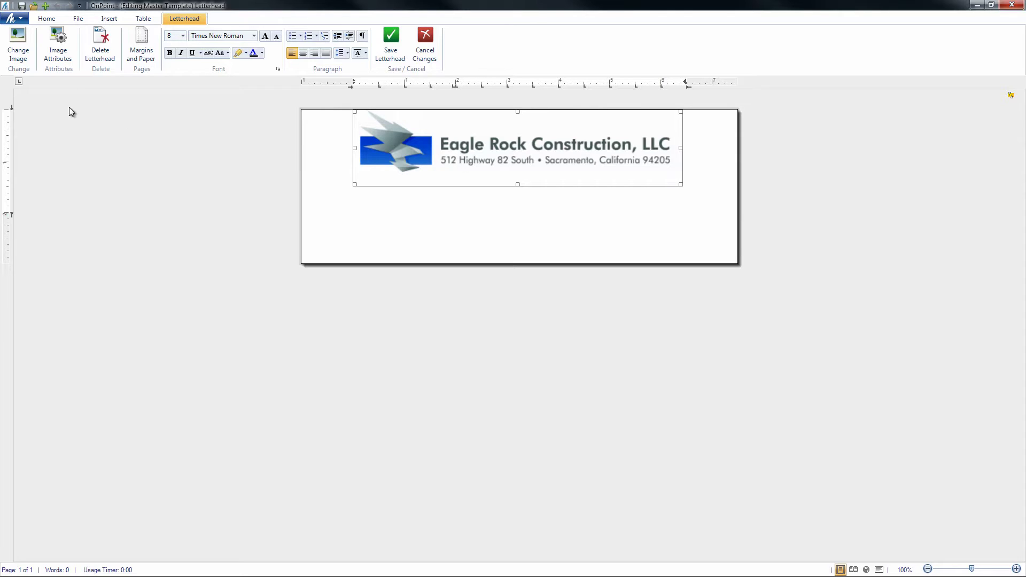
{"action": "left_click", "coordinate": [20, 62]}
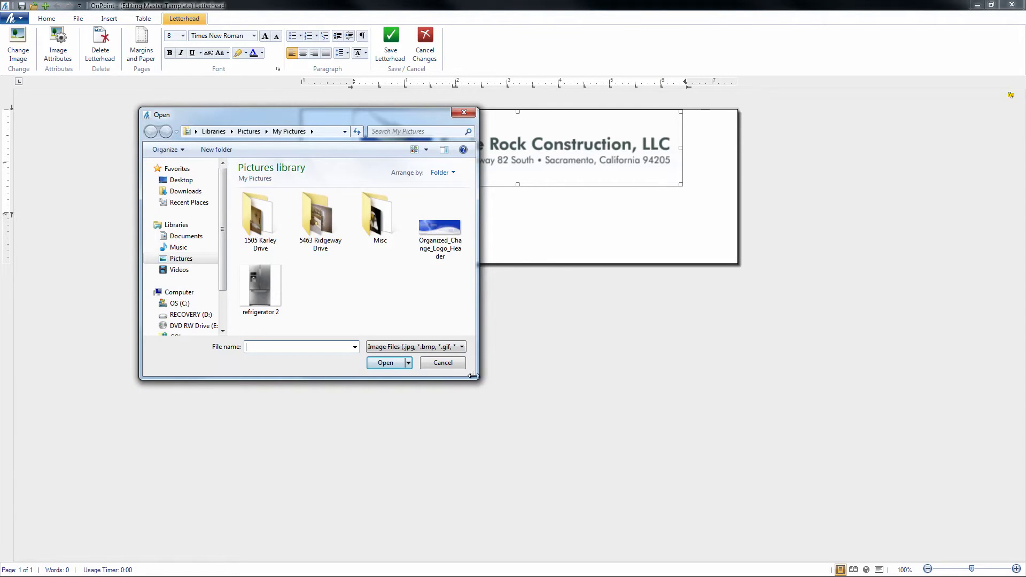
{"action": "left_click_drag", "start_coordinate": [477, 379], "coordinate": [631, 449]}
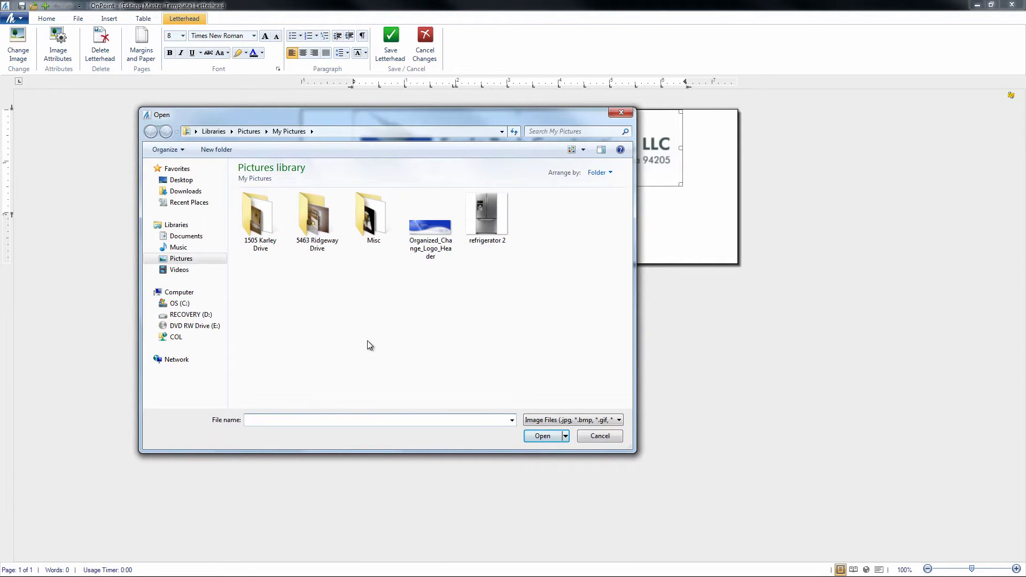
{"action": "left_click_drag", "start_coordinate": [415, 118], "coordinate": [440, 67]}
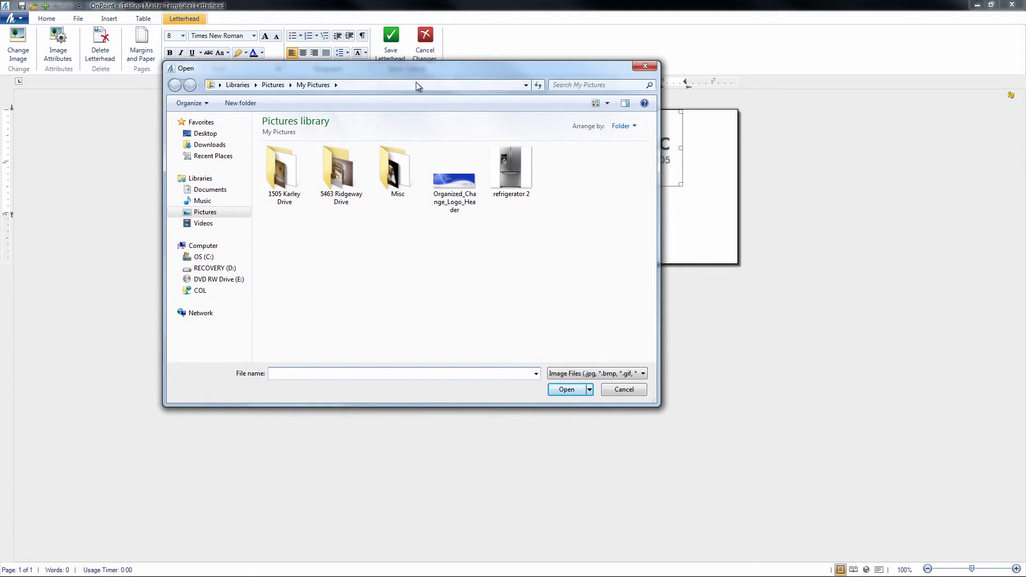
{"action": "left_click", "coordinate": [465, 197]}
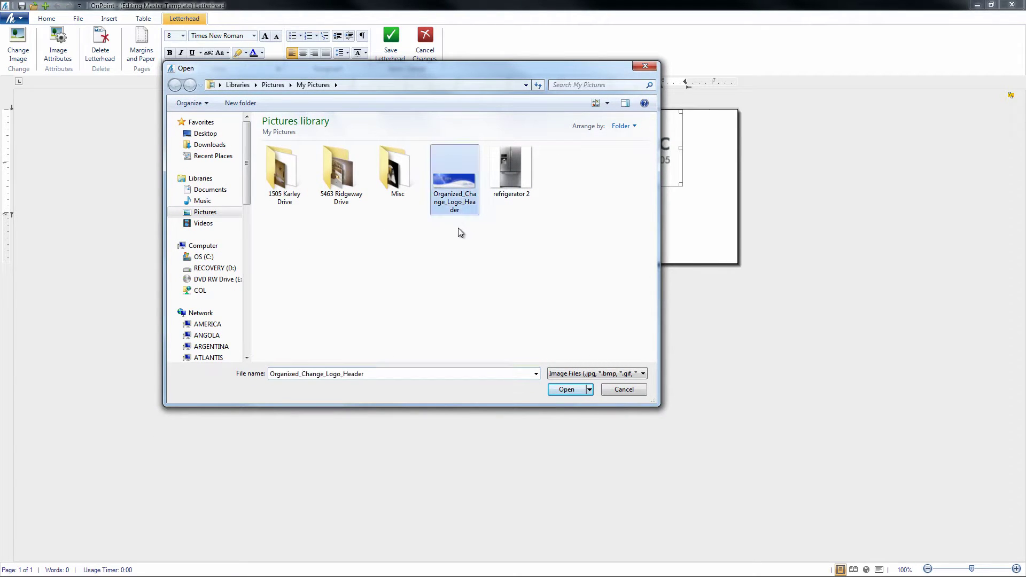
{"action": "left_click", "coordinate": [567, 390]}
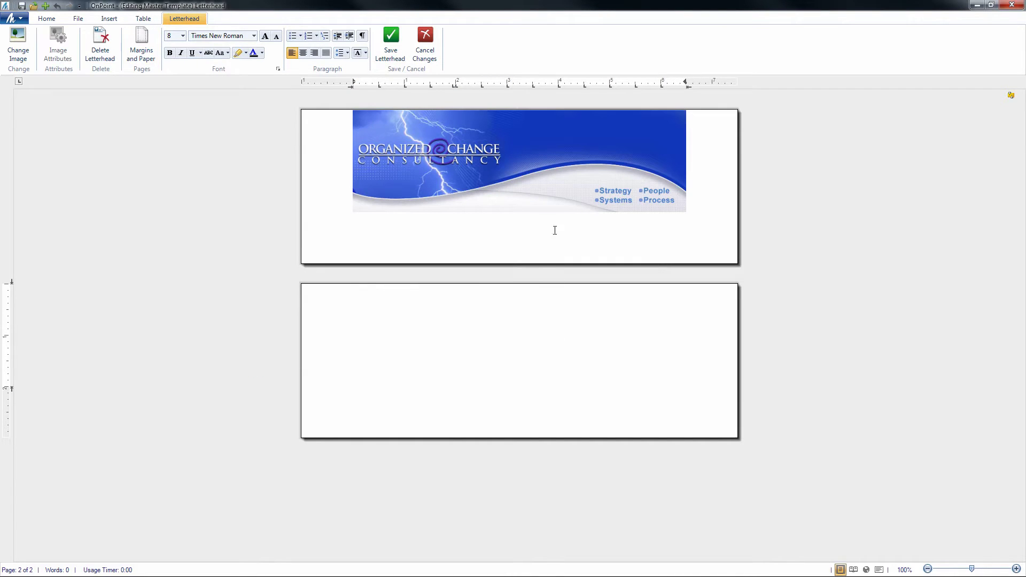
Shrink the logo and give it Top and Bottom wrapping with Center alignment to fit one page.
{"action": "left_click", "coordinate": [491, 181]}
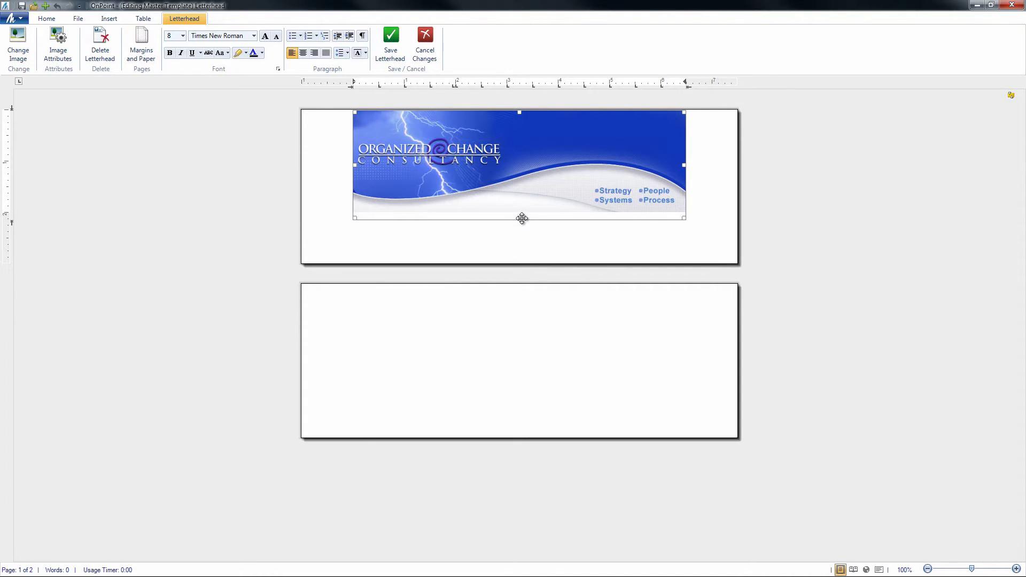
{"action": "left_click_drag", "start_coordinate": [522, 218], "coordinate": [483, 185]}
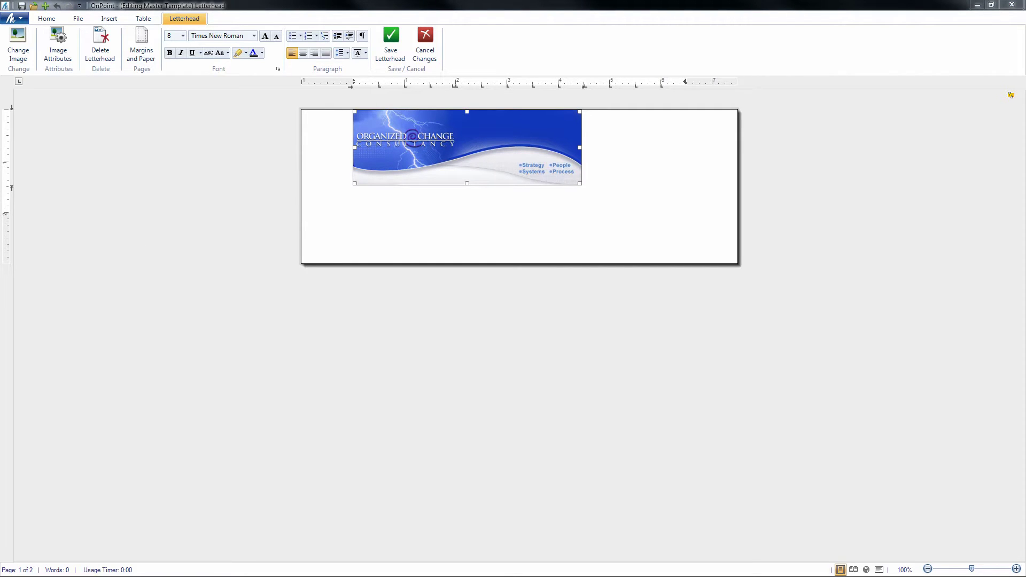
{"action": "double_click", "coordinate": [484, 182]}
{"action": "left_click_drag", "start_coordinate": [39, 159], "coordinate": [96, 133]}
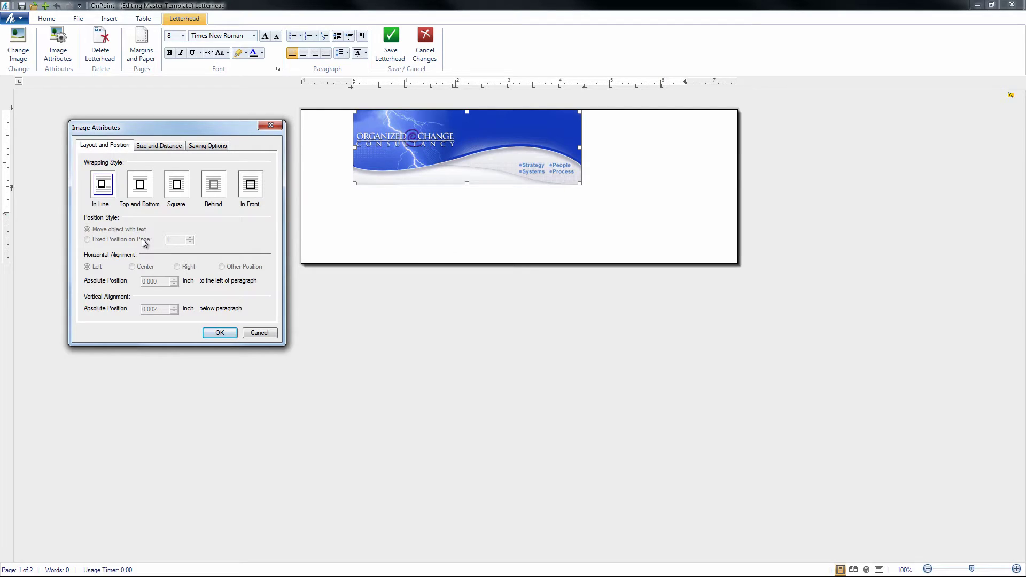
{"action": "left_click", "coordinate": [146, 191]}
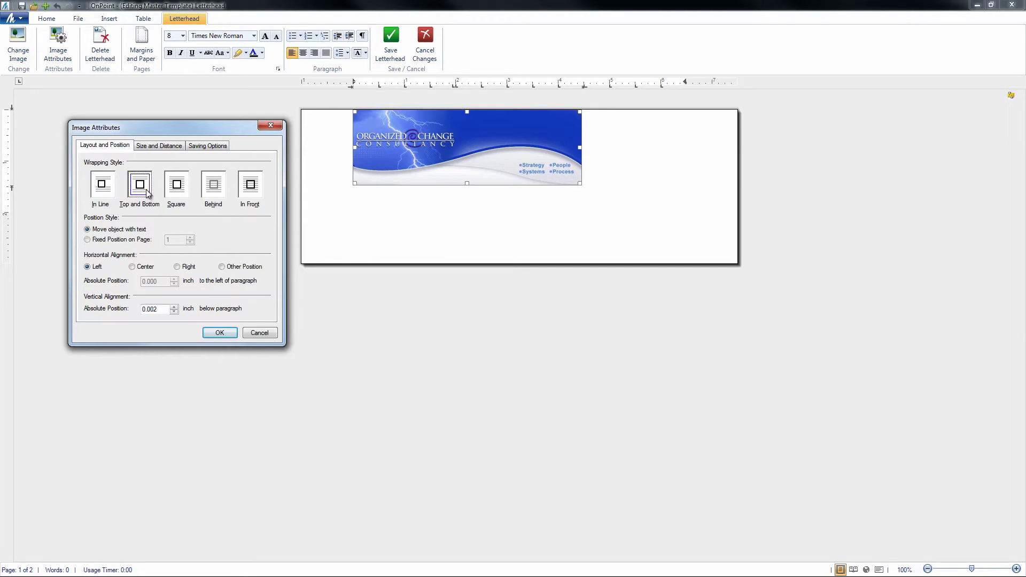
{"action": "left_click", "coordinate": [132, 267]}
{"action": "left_click", "coordinate": [220, 333]}
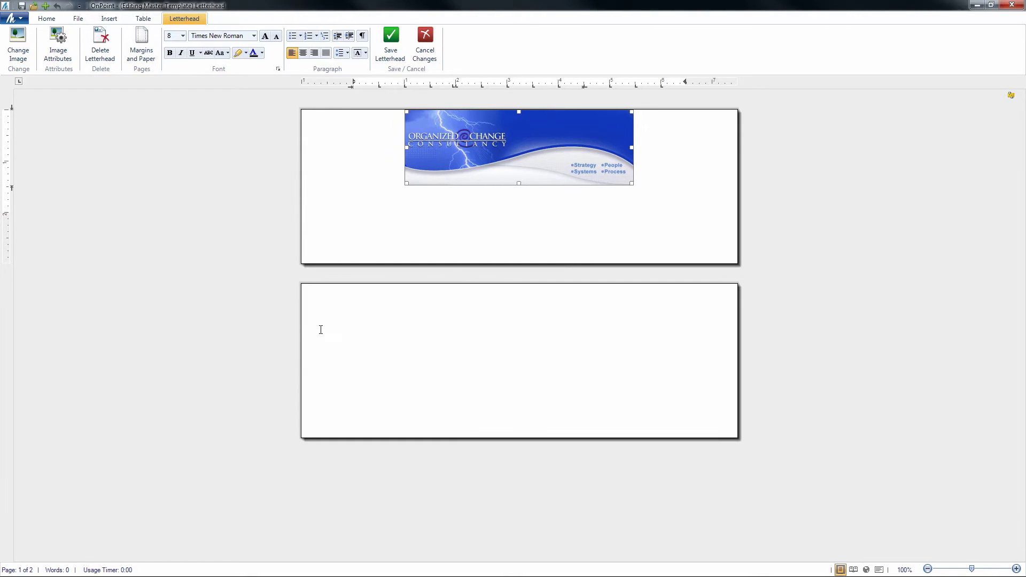
{"action": "left_click_drag", "start_coordinate": [520, 185], "coordinate": [521, 172]}
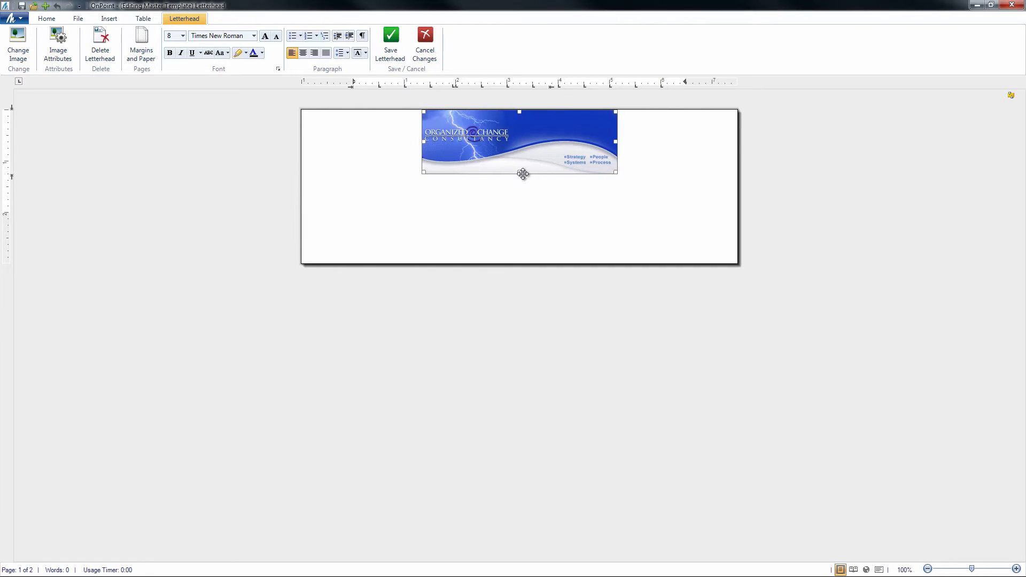
Save the document as Letterhead in Templates > Report Templates, replacing the existing template.
{"action": "left_click", "coordinate": [526, 217]}
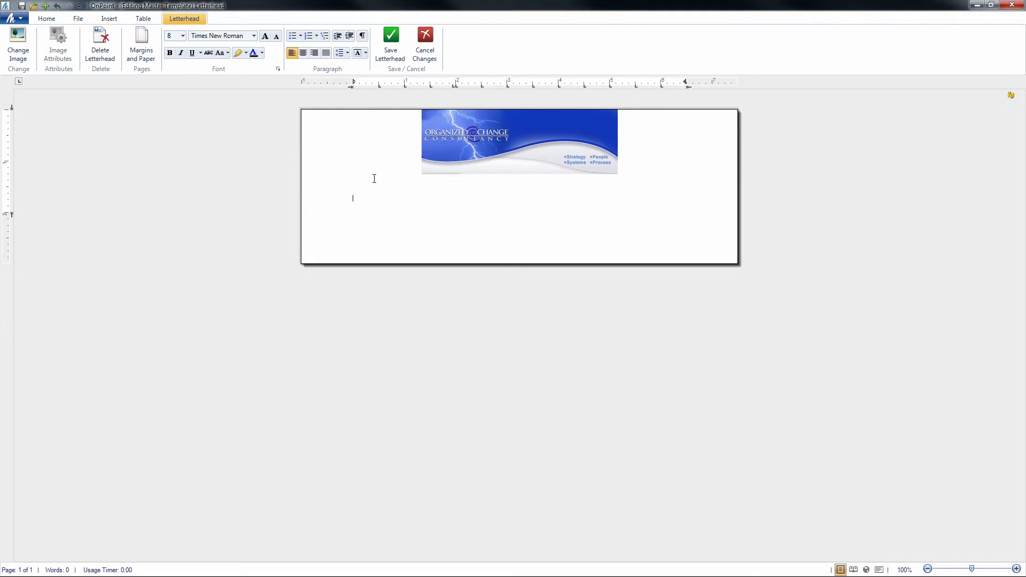
{"action": "left_click", "coordinate": [83, 19]}
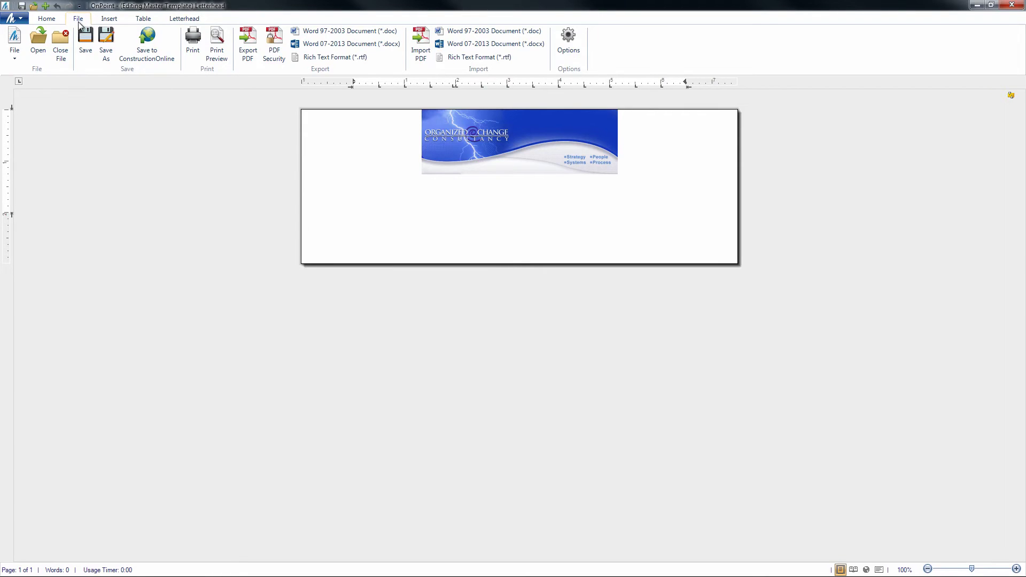
{"action": "left_click", "coordinate": [106, 51]}
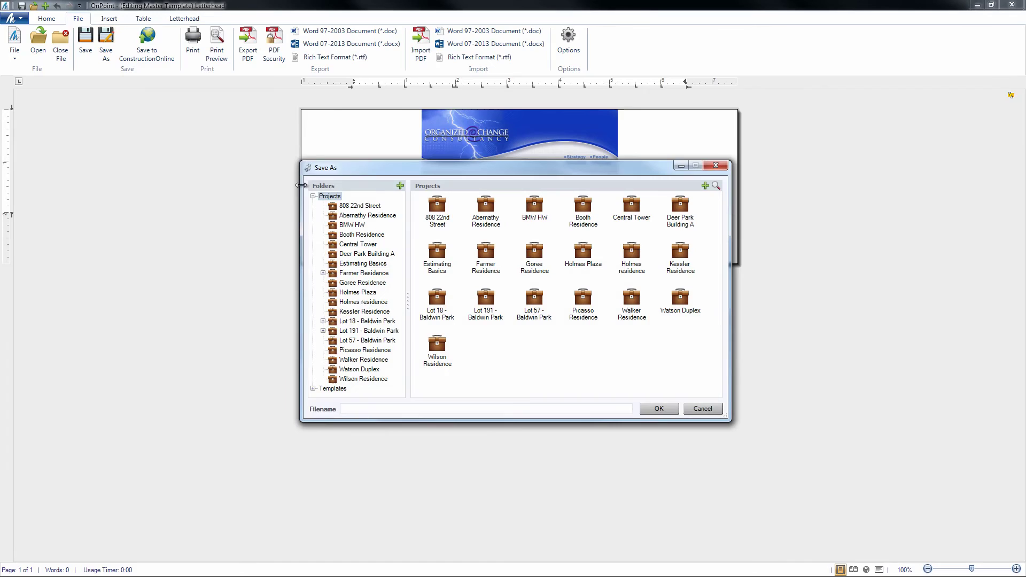
{"action": "left_click", "coordinate": [313, 196]}
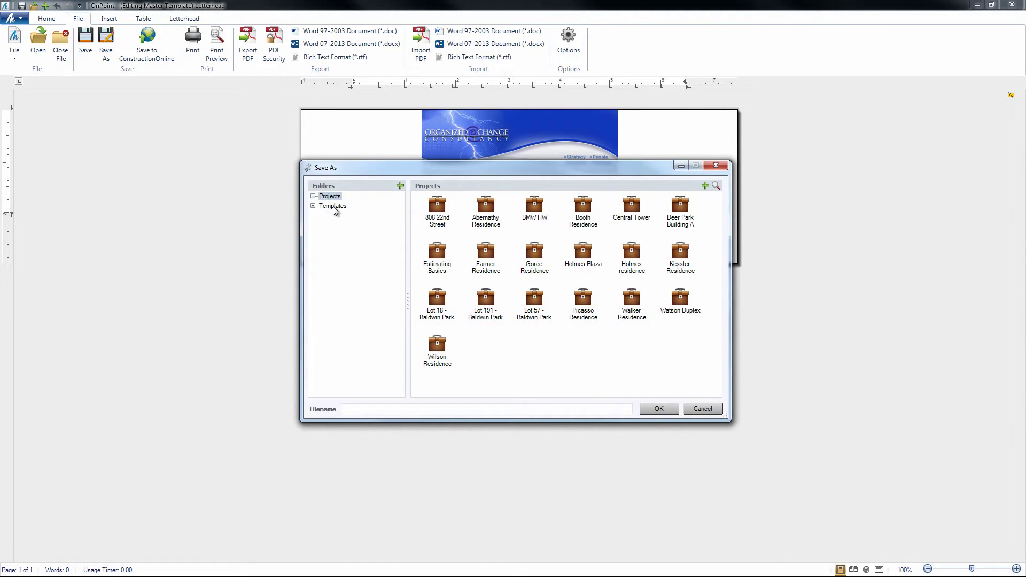
{"action": "left_click", "coordinate": [334, 207]}
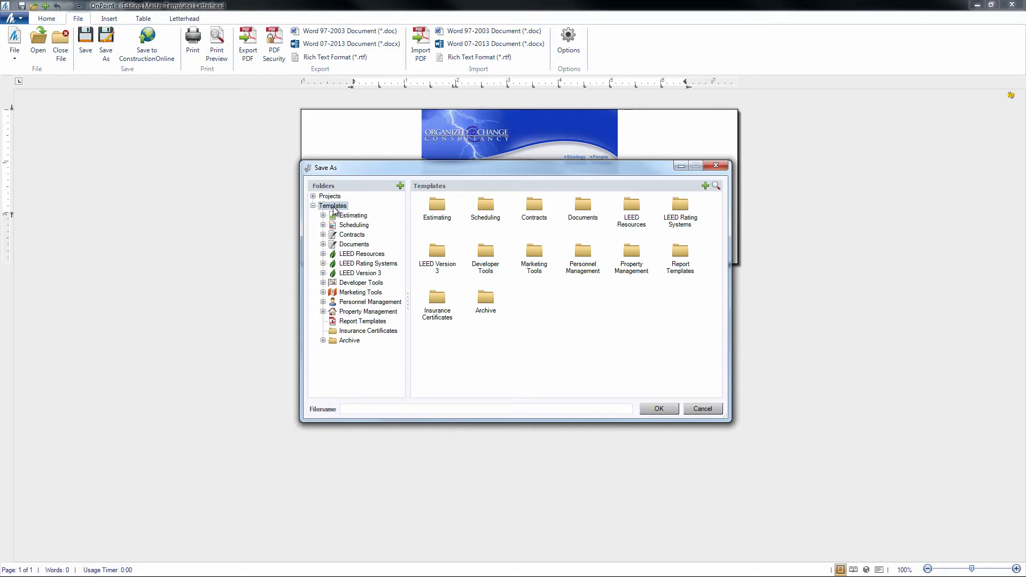
{"action": "left_click", "coordinate": [375, 322]}
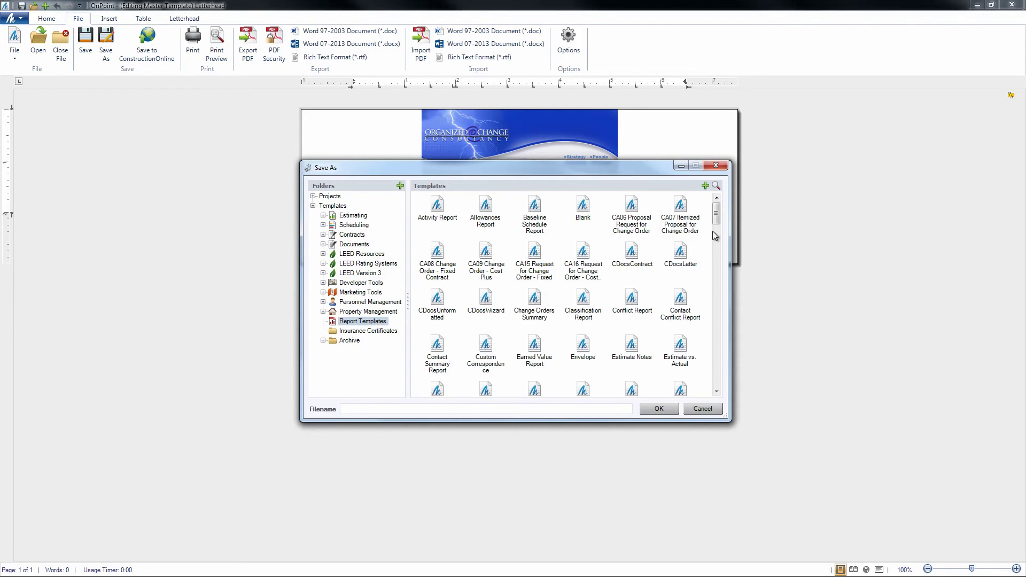
{"action": "left_click_drag", "start_coordinate": [716, 215], "coordinate": [715, 313]}
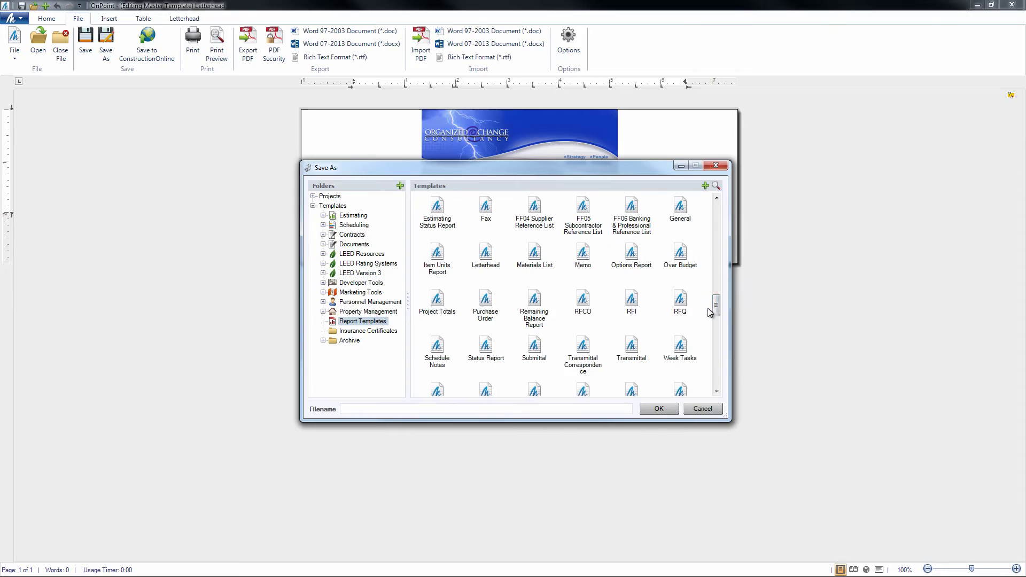
{"action": "left_click", "coordinate": [492, 258]}
{"action": "left_click", "coordinate": [659, 409]}
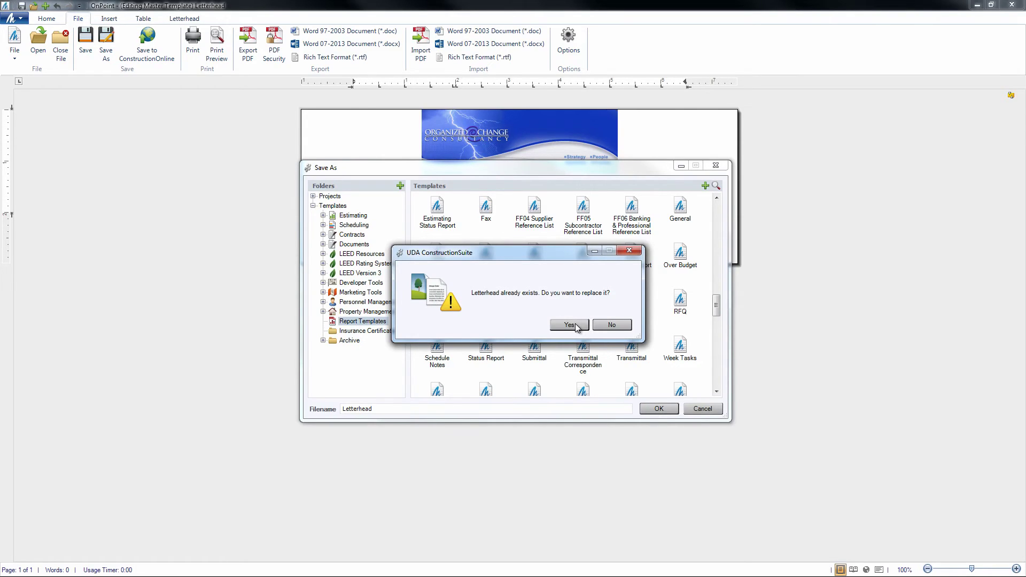
{"action": "left_click", "coordinate": [570, 325]}
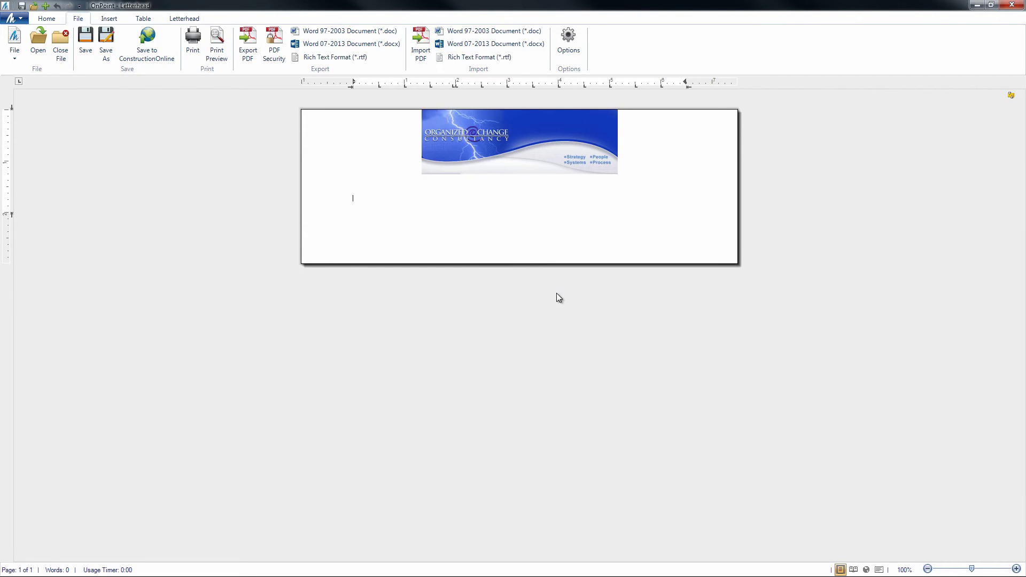
Start a document from Contracts > Arbitration Rules > NCDRC Arbitration Rules with Insert Letterhead Graphic ticked.
{"action": "left_click", "coordinate": [1012, 5]}
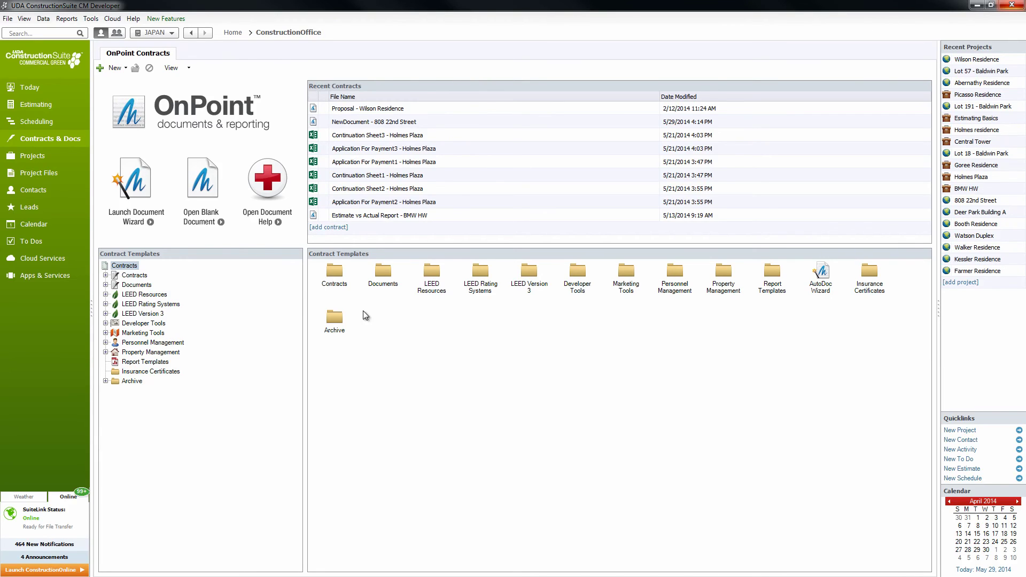
{"action": "double_click", "coordinate": [336, 273]}
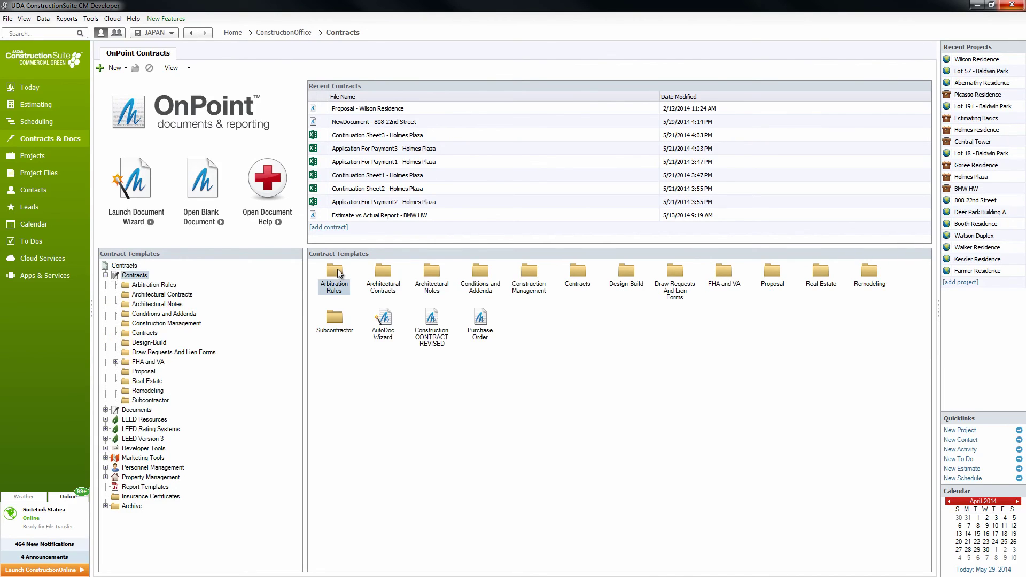
{"action": "double_click", "coordinate": [335, 272]}
{"action": "double_click", "coordinate": [337, 271]}
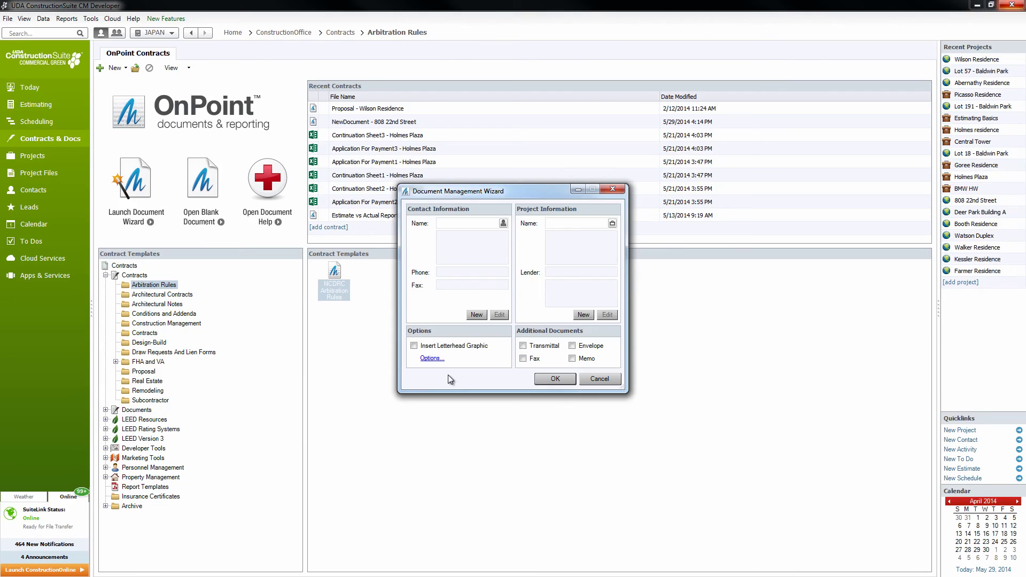
{"action": "left_click", "coordinate": [415, 346]}
Confirm the wizard and view the NCDRC contract full screen with the Organized Change banner.
{"action": "left_click", "coordinate": [556, 380]}
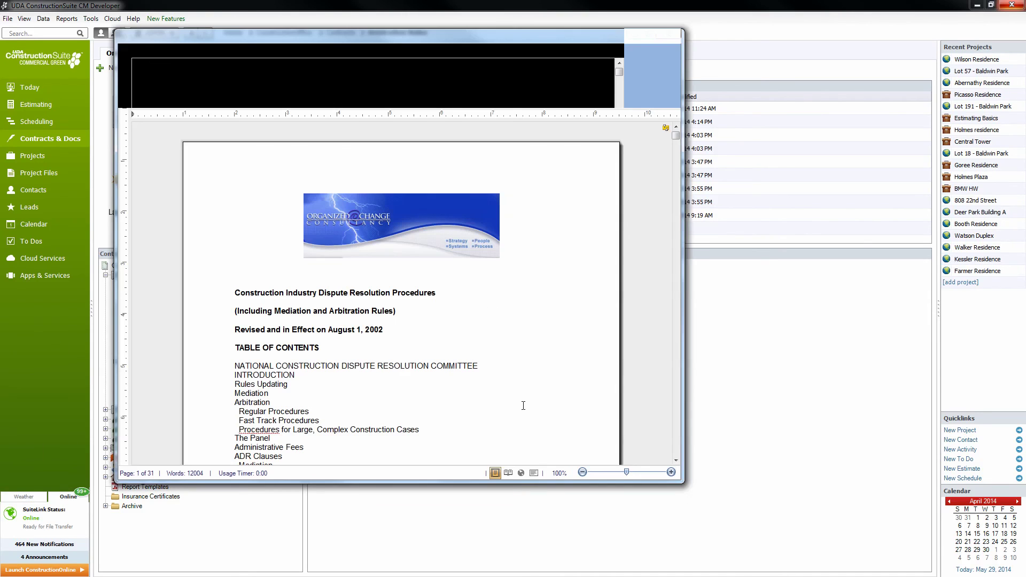
{"action": "left_click", "coordinate": [649, 34]}
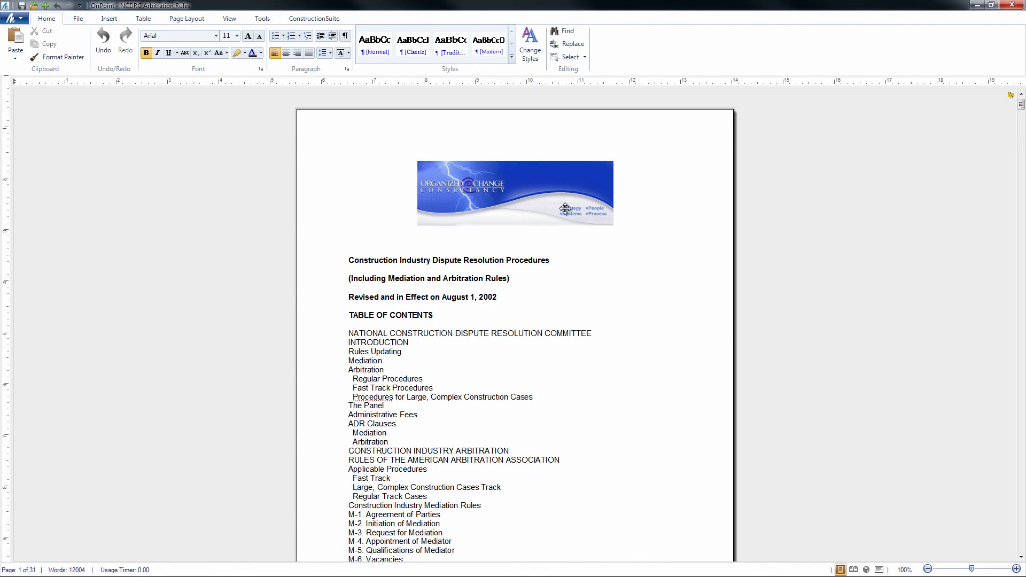